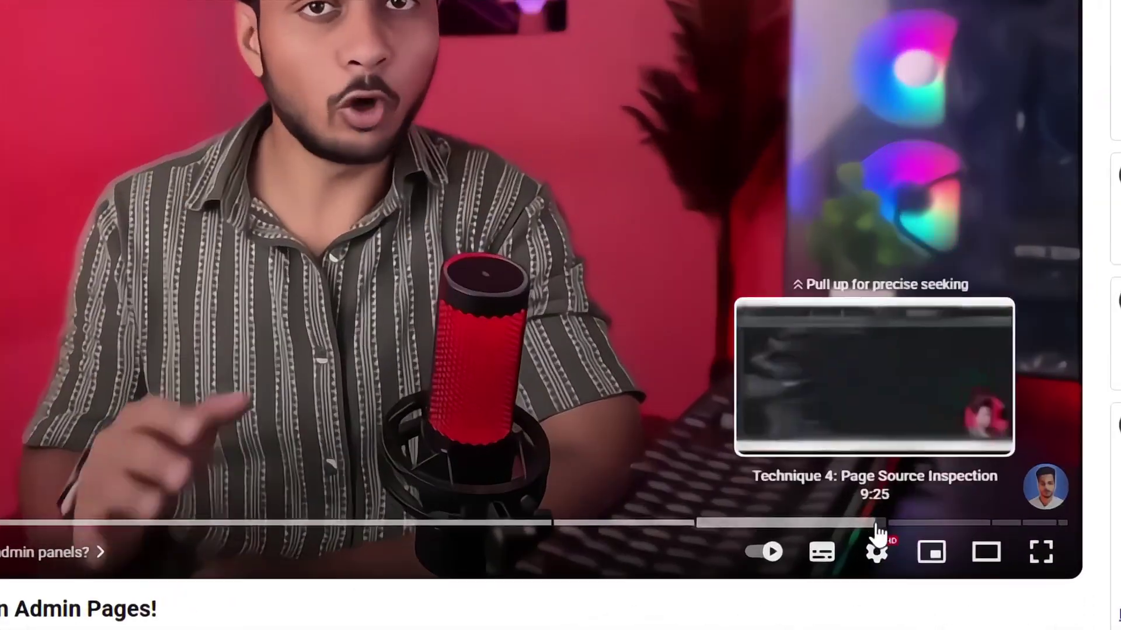
# Step: Browse the video's subtitle language options, then open its transcript from the watch page
pyautogui.click(878, 554)
pyautogui.click(895, 340)
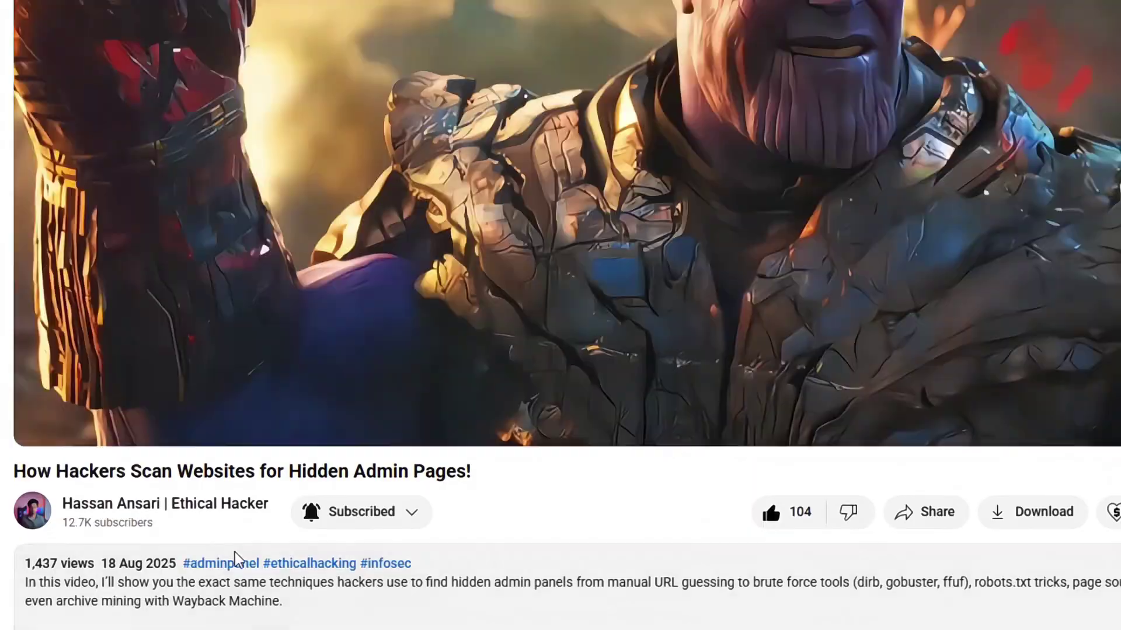
pyautogui.scroll(-10, 234, 552)
pyautogui.click(88, 466)
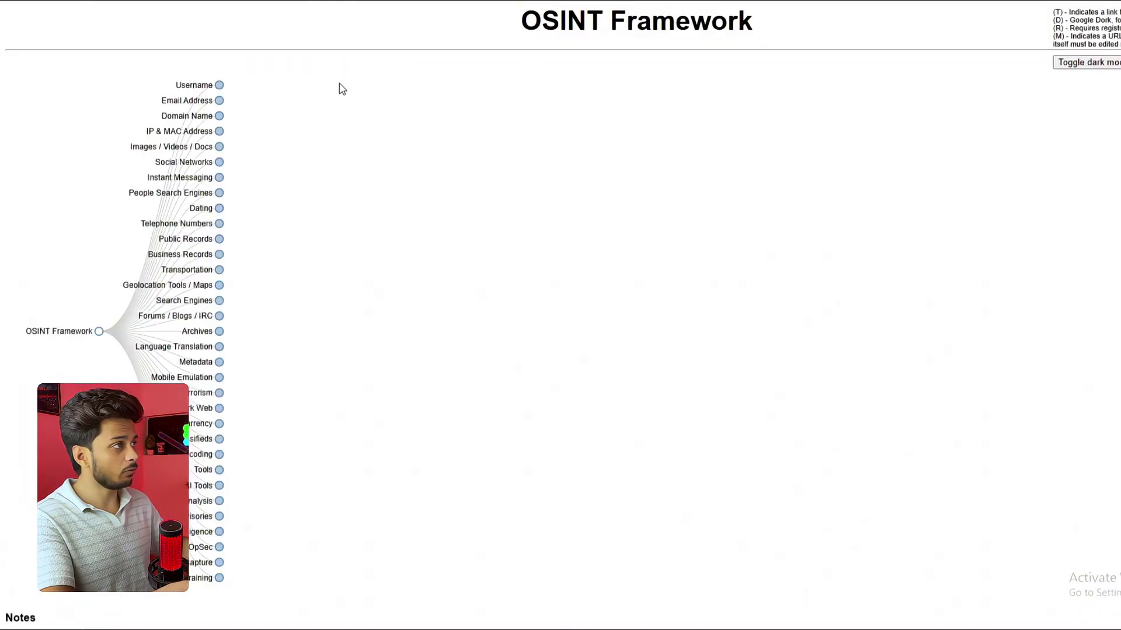
# Step: Search 'osint framework' from the address bar and open the osintframework.com result
pyautogui.moveTo(514, 21); pyautogui.dragTo(777, 19)
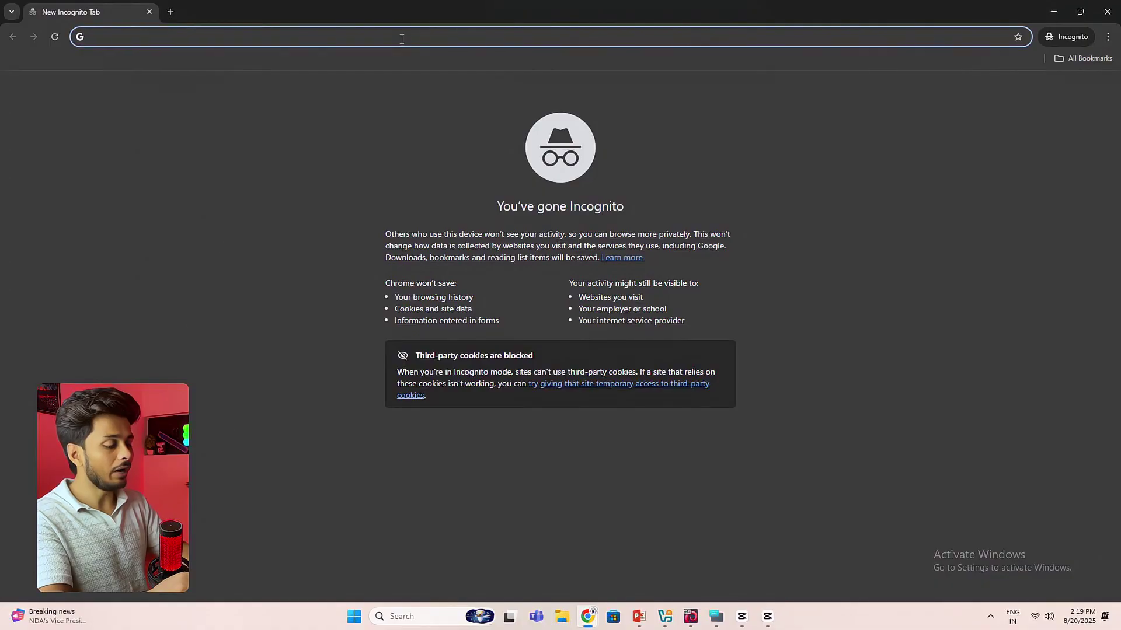
pyautogui.write('osint framw')
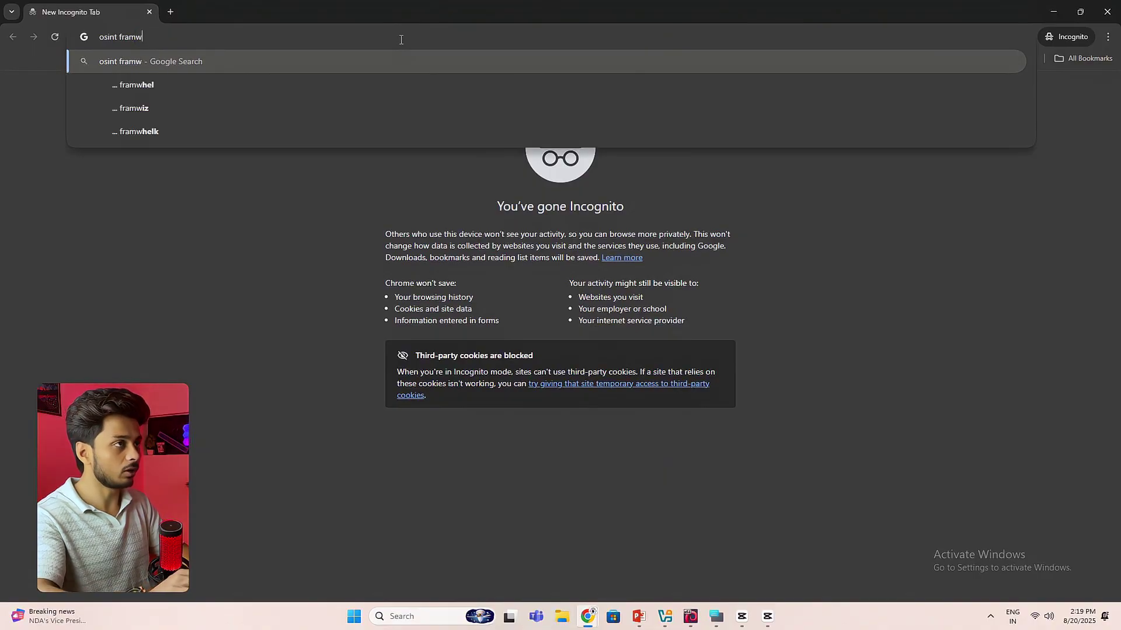
pyautogui.press('BackSpace')
pyautogui.write('ework')
pyautogui.press('Return')
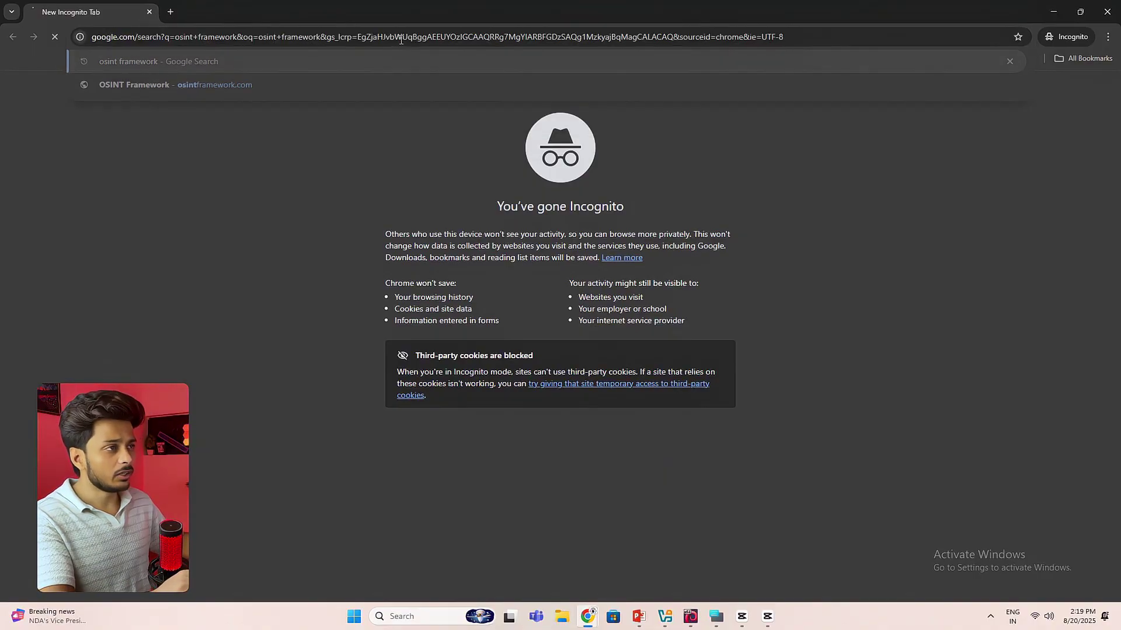
pyautogui.click(183, 179)
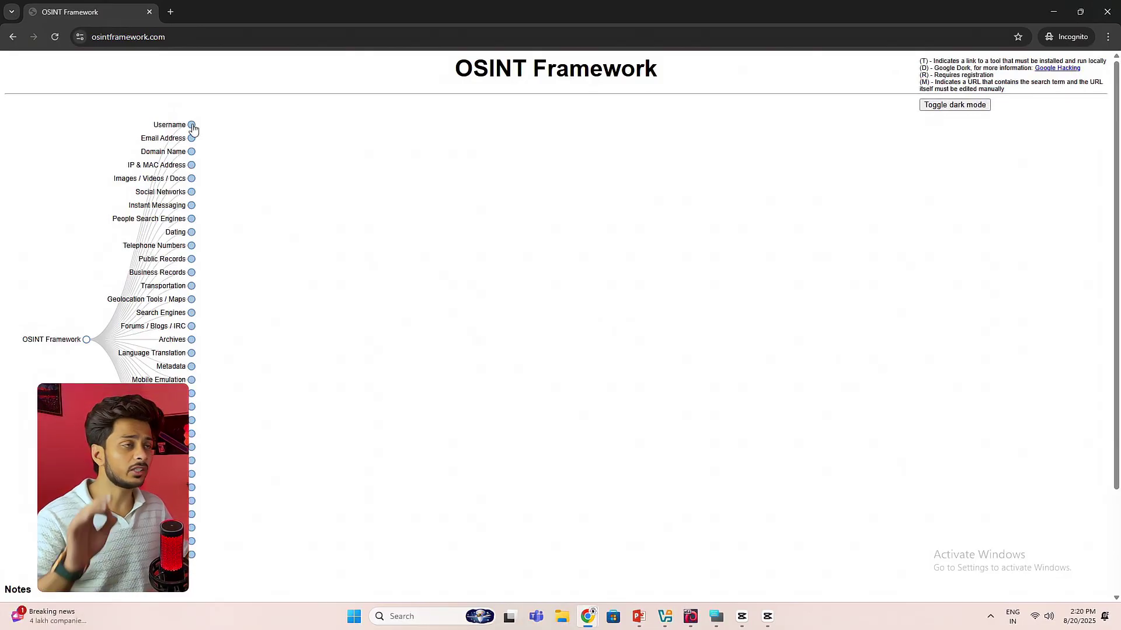
pyautogui.click(192, 125)
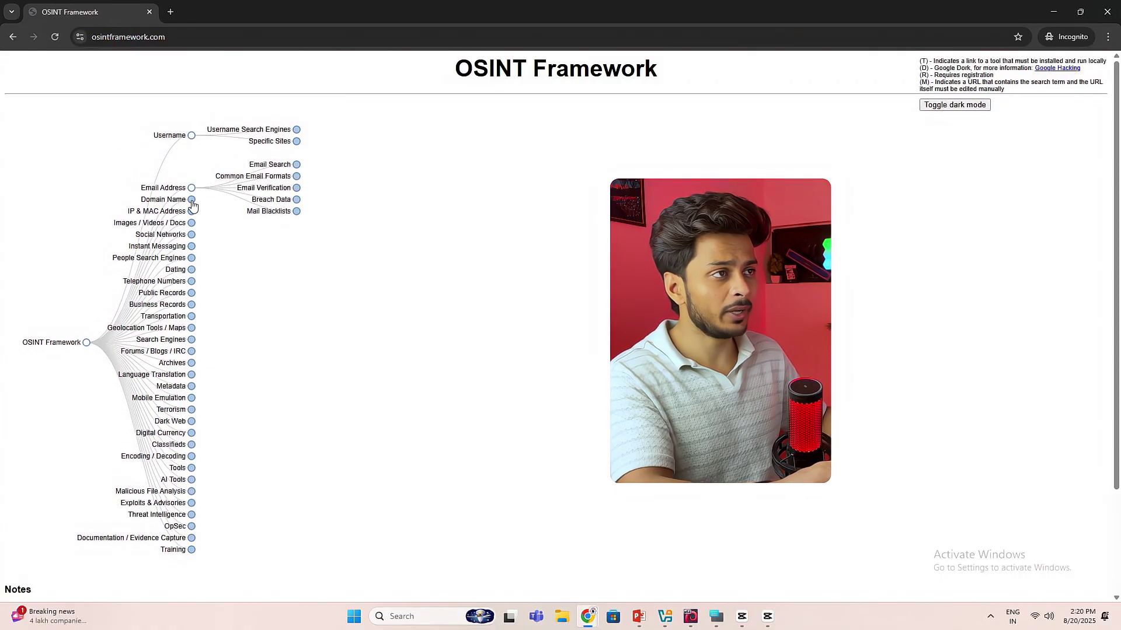
pyautogui.click(191, 195)
pyautogui.click(191, 286)
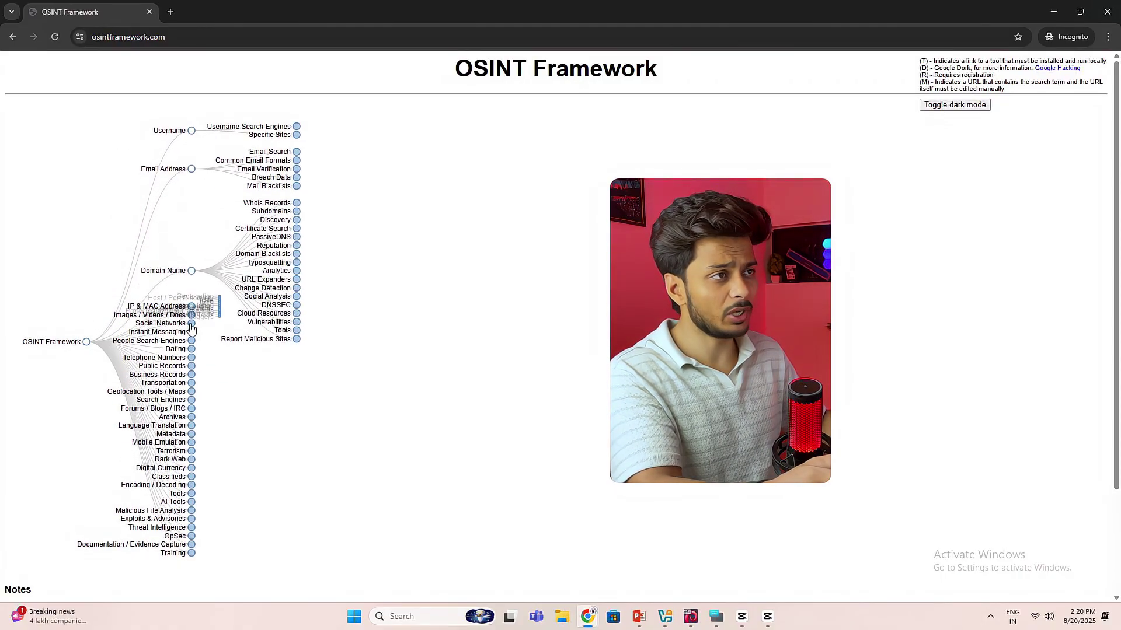
pyautogui.click(192, 367)
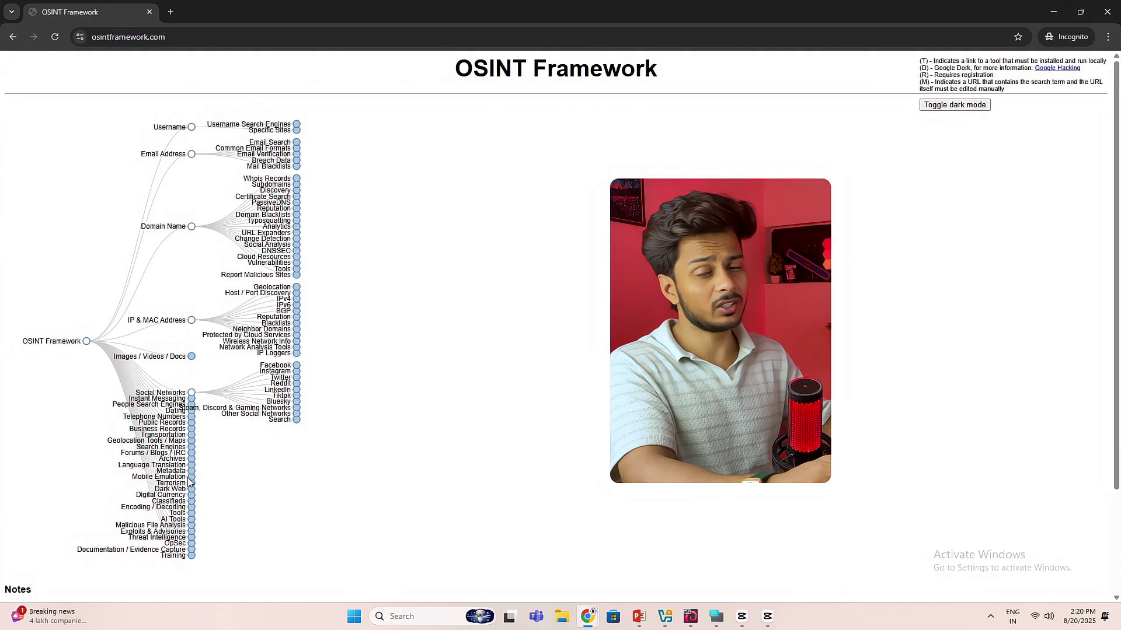
pyautogui.click(192, 392)
pyautogui.click(191, 320)
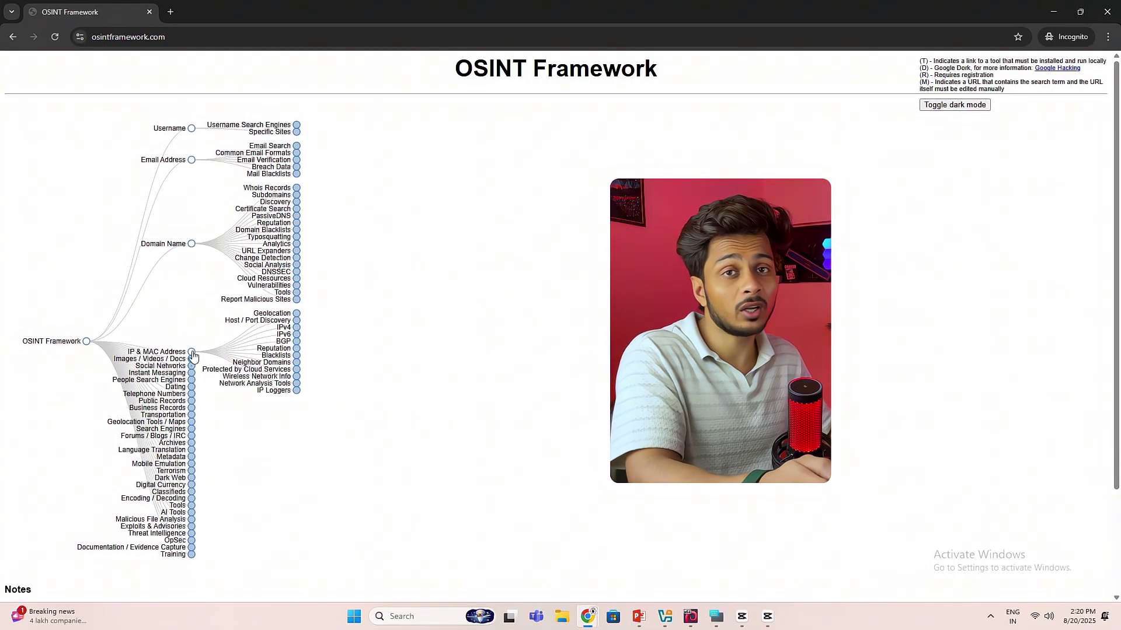
pyautogui.click(192, 174)
pyautogui.click(194, 133)
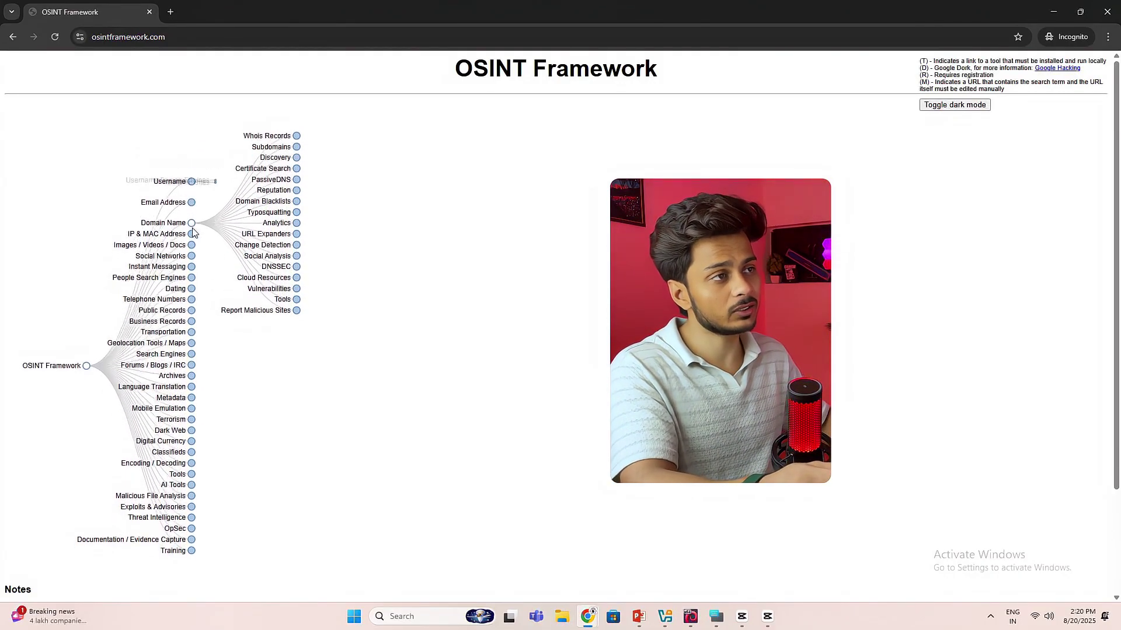
pyautogui.click(192, 216)
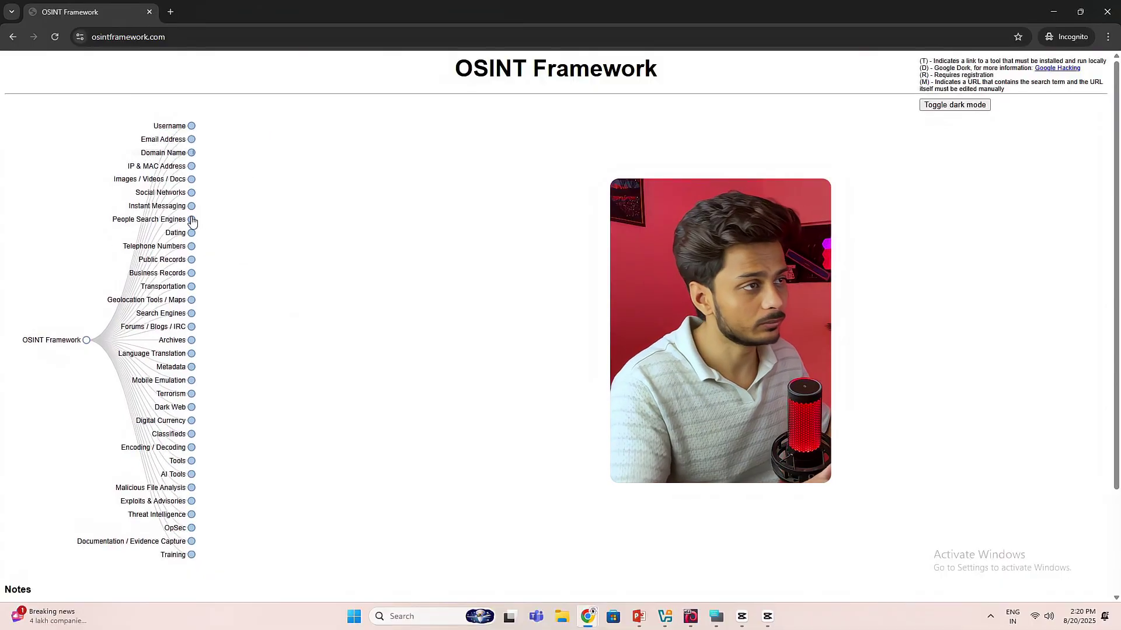
# Step: Expand Username, then Username Search Engines to list tools like Sherlock and Namechk
pyautogui.click(192, 124)
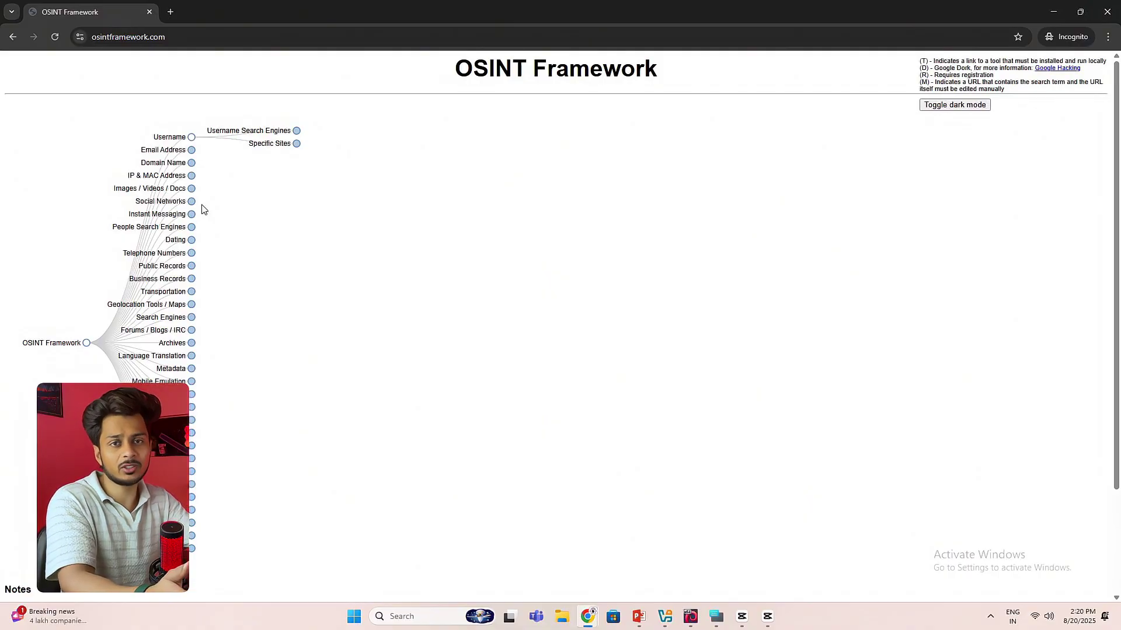
pyautogui.click(297, 131)
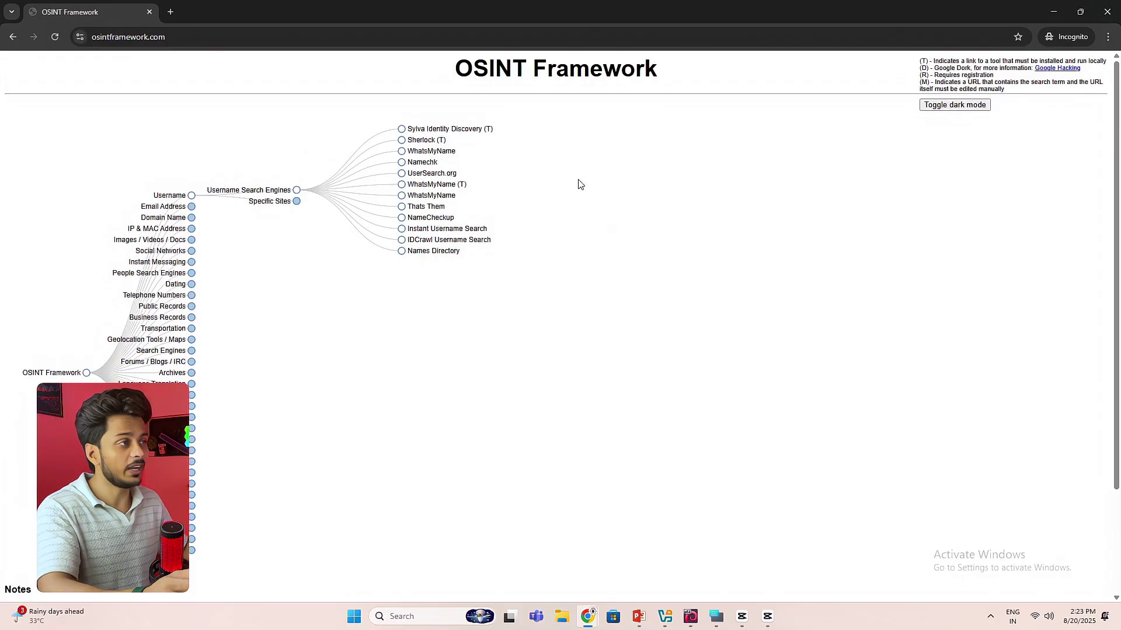
# Step: Open Sherlock's GitHub repository and scroll through its README terminal example
pyautogui.click(426, 140)
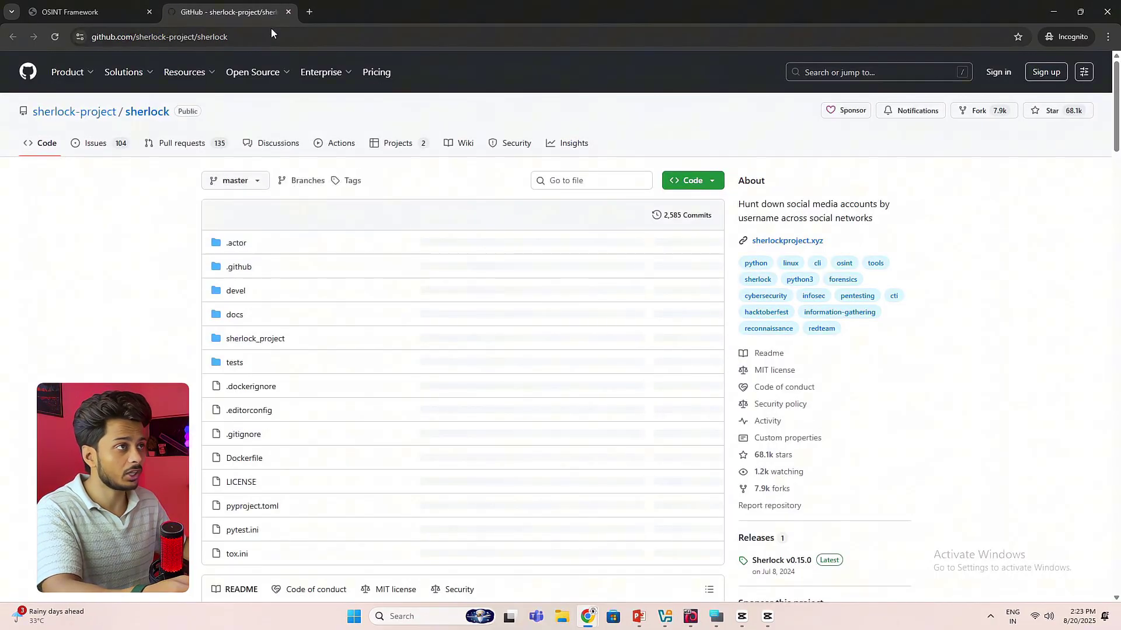
pyautogui.scroll(-6, 279, 344)
pyautogui.scroll(-1, 279, 344)
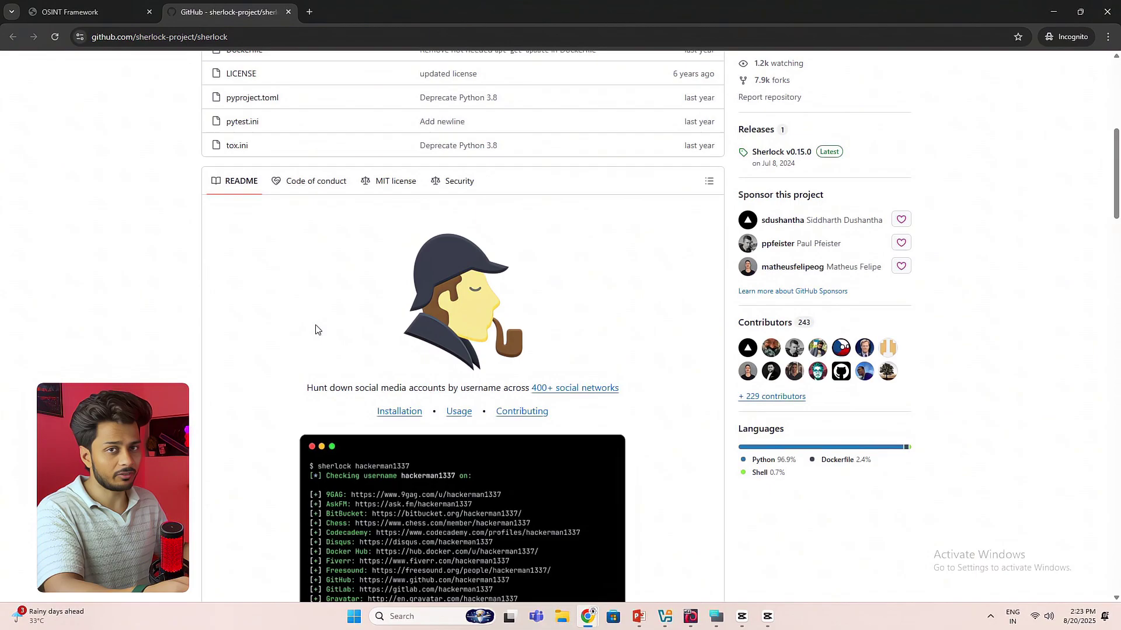
pyautogui.scroll(7, 351, 300)
pyautogui.scroll(-9, 375, 295)
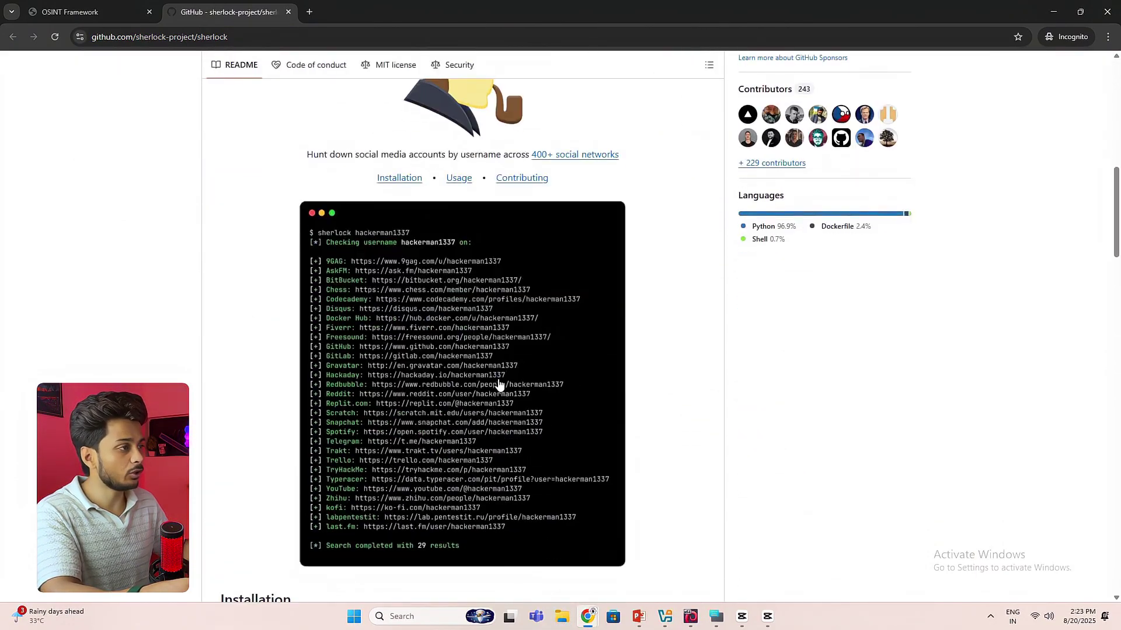
pyautogui.scroll(2, 395, 321)
pyautogui.scroll(1, 395, 321)
pyautogui.scroll(-6, 393, 320)
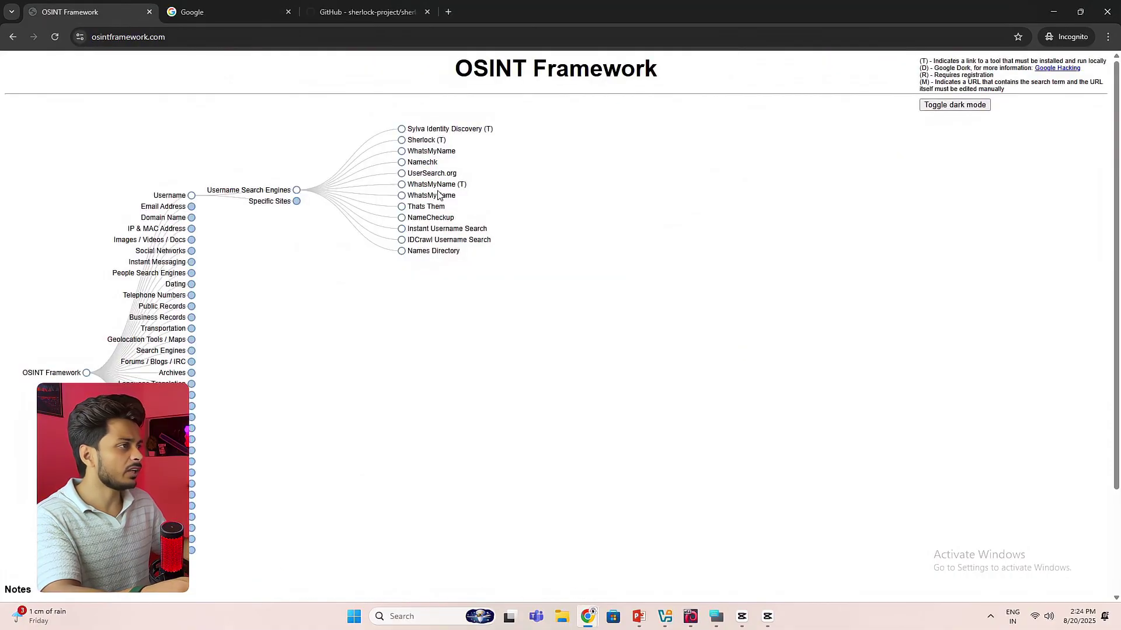
pyautogui.click(440, 200)
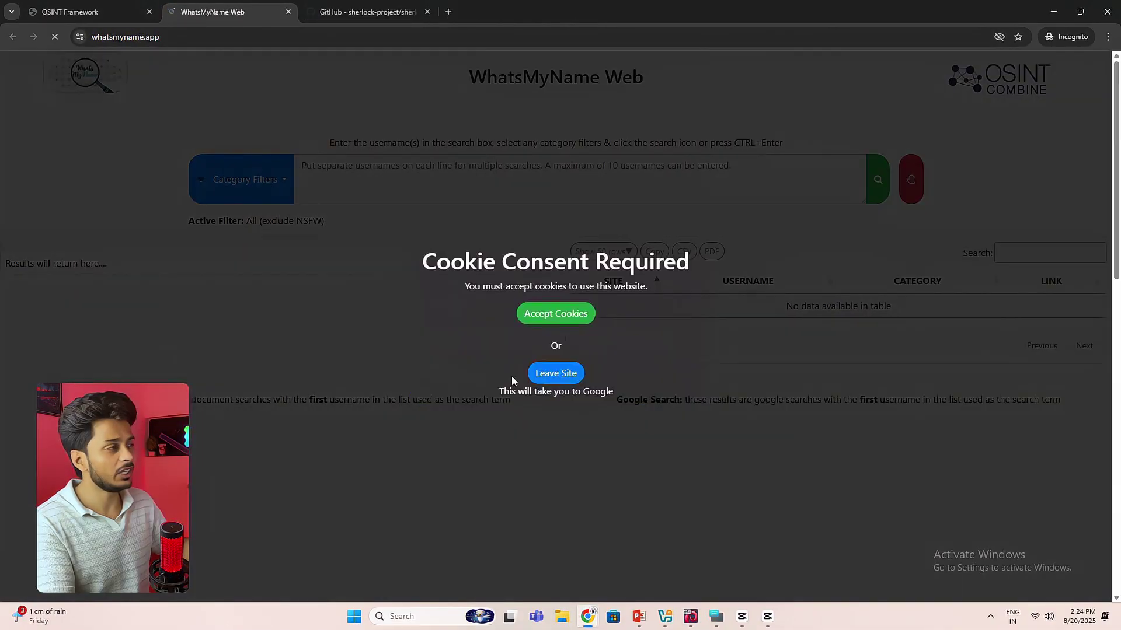
pyautogui.click(536, 321)
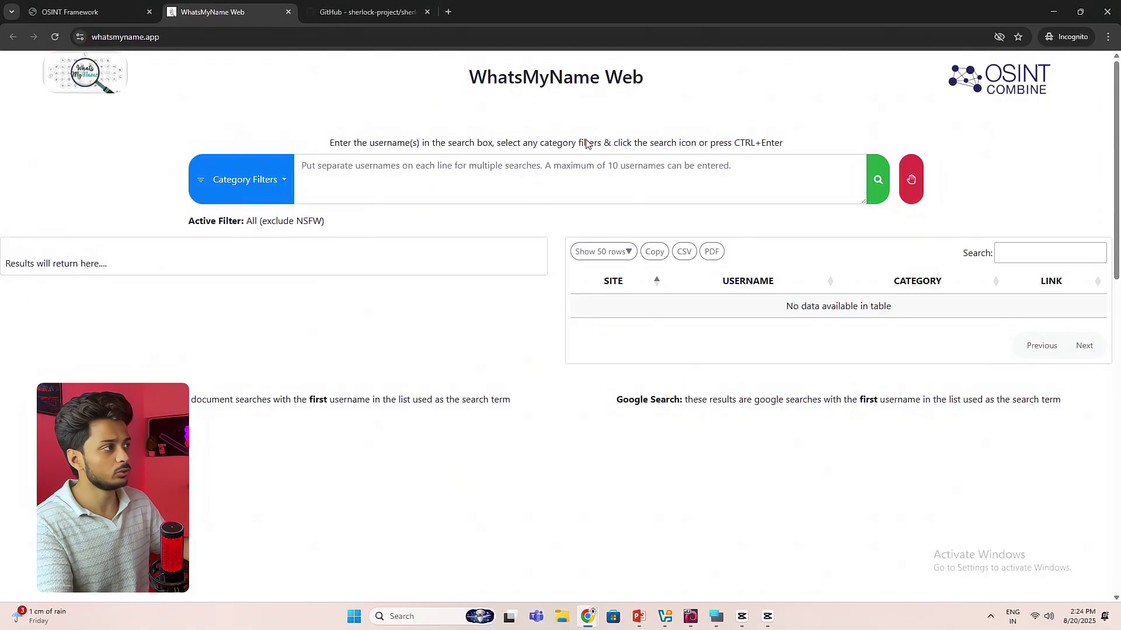
pyautogui.click(538, 177)
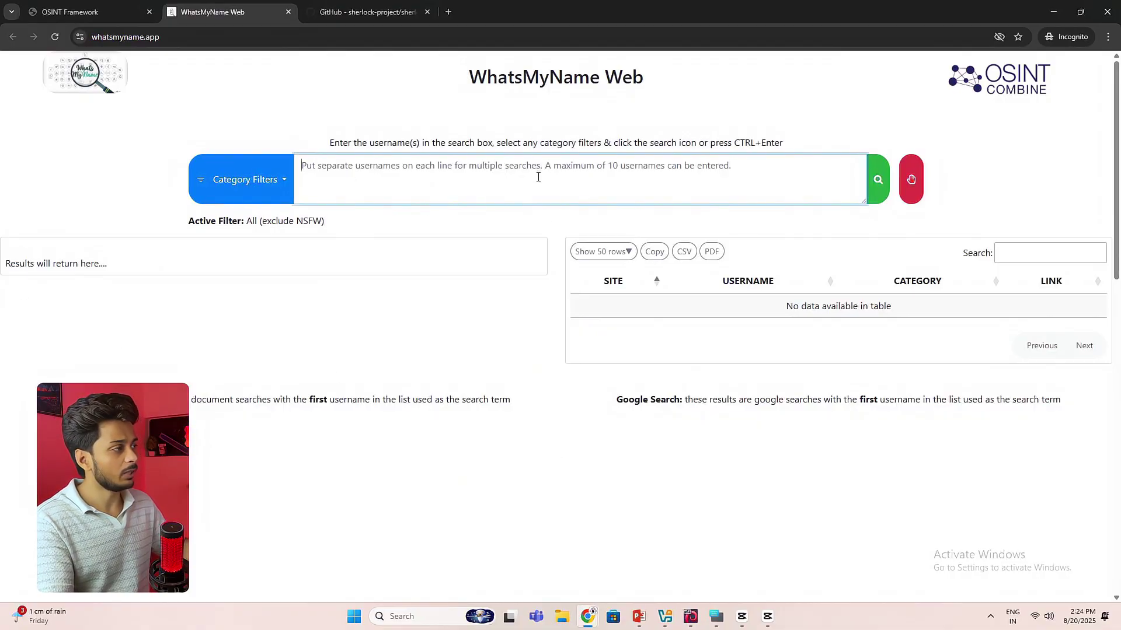
pyautogui.write('trickyhash')
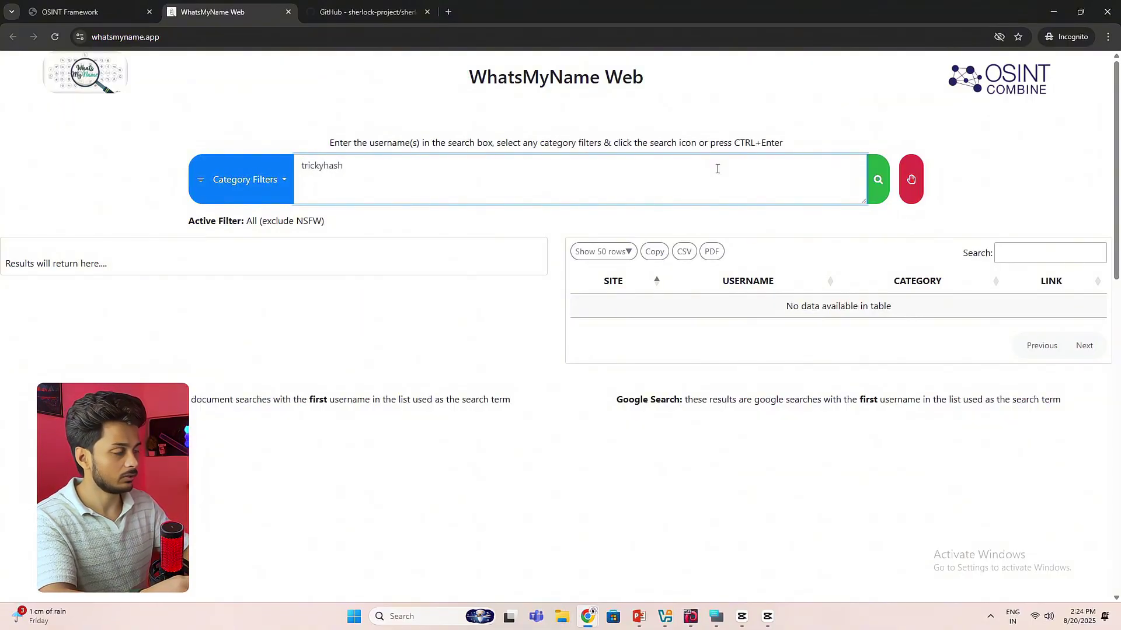
# Step: Run the trickyhash search and submit the four chair pictures in the human check
pyautogui.click(878, 179)
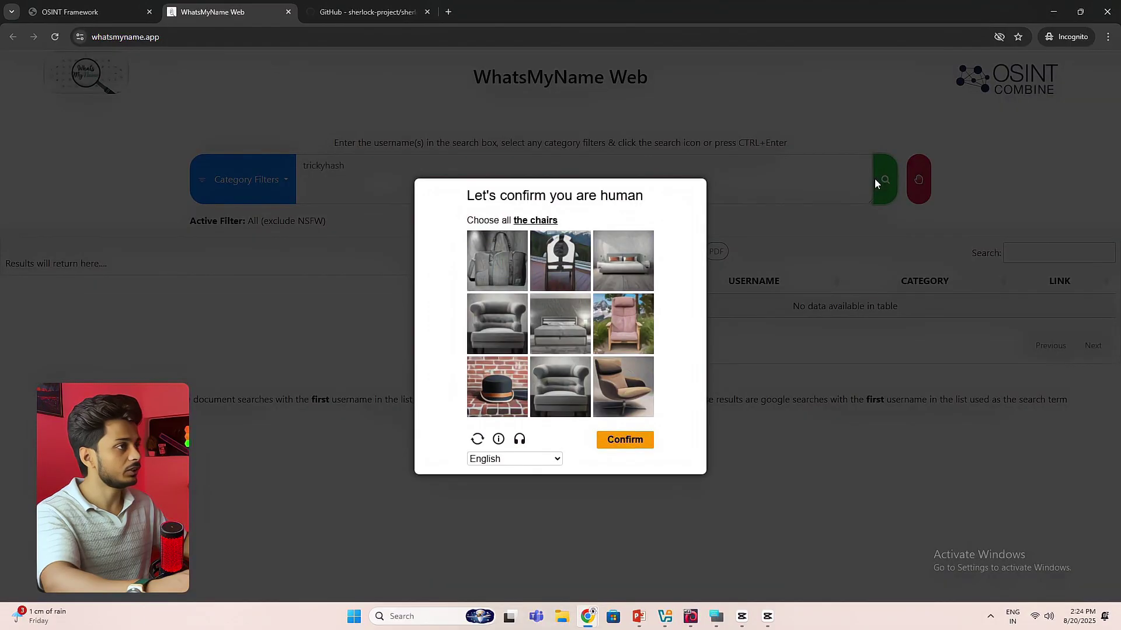
pyautogui.click(561, 261)
pyautogui.click(623, 387)
pyautogui.click(621, 320)
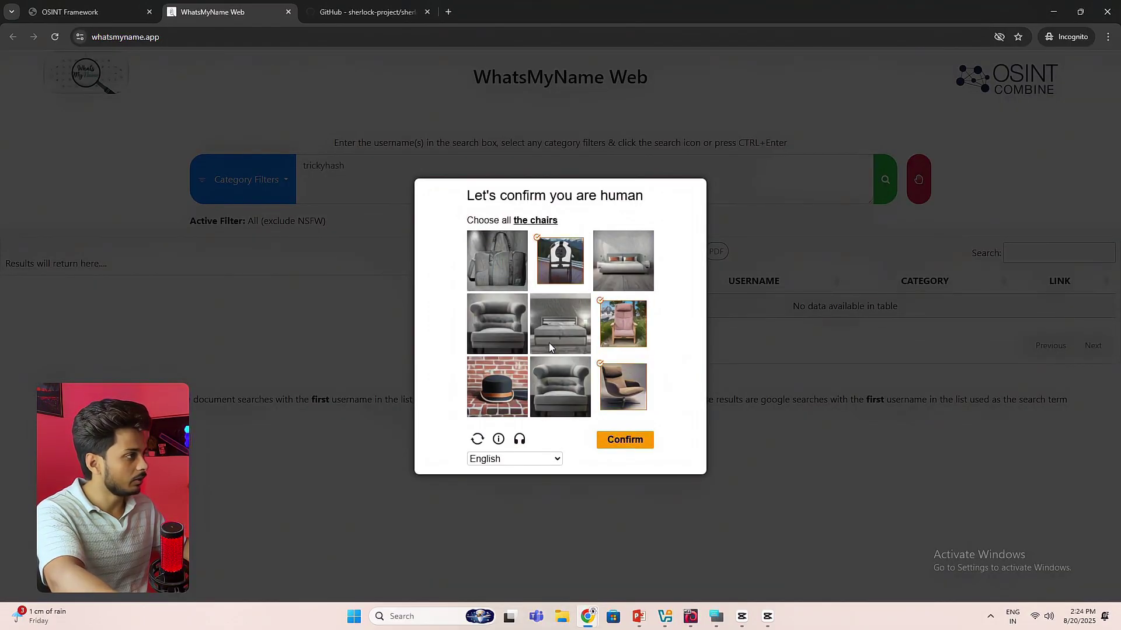
pyautogui.click(572, 383)
pyautogui.click(623, 441)
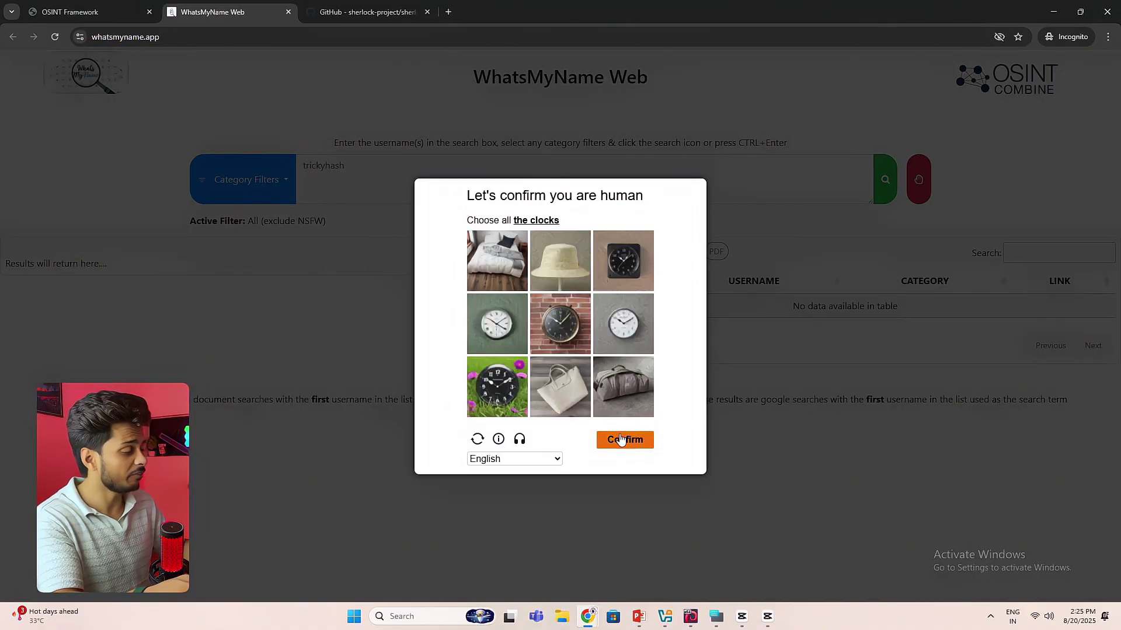
# Step: Select the clock pictures in the retried human check
pyautogui.click(623, 260)
pyautogui.click(554, 321)
pyautogui.click(496, 321)
pyautogui.click(623, 320)
# Step: Confirm the clock pictures to start the search, then scroll down to the Google results
pyautogui.click(497, 387)
pyautogui.click(625, 439)
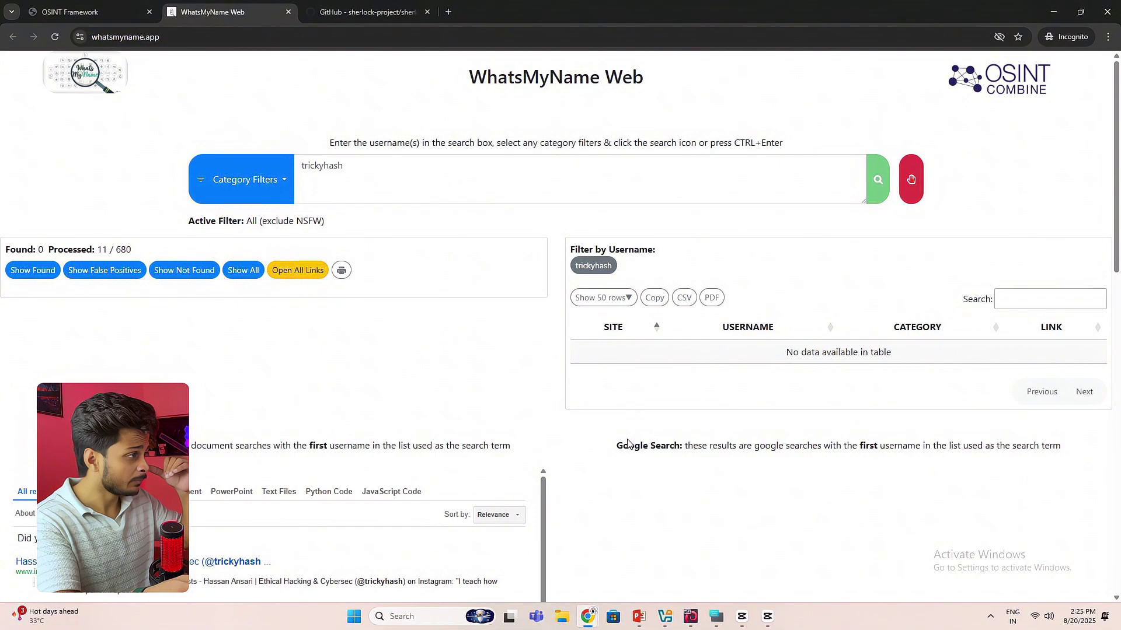
pyautogui.scroll(-3, 545, 279)
pyautogui.scroll(3, 352, 165)
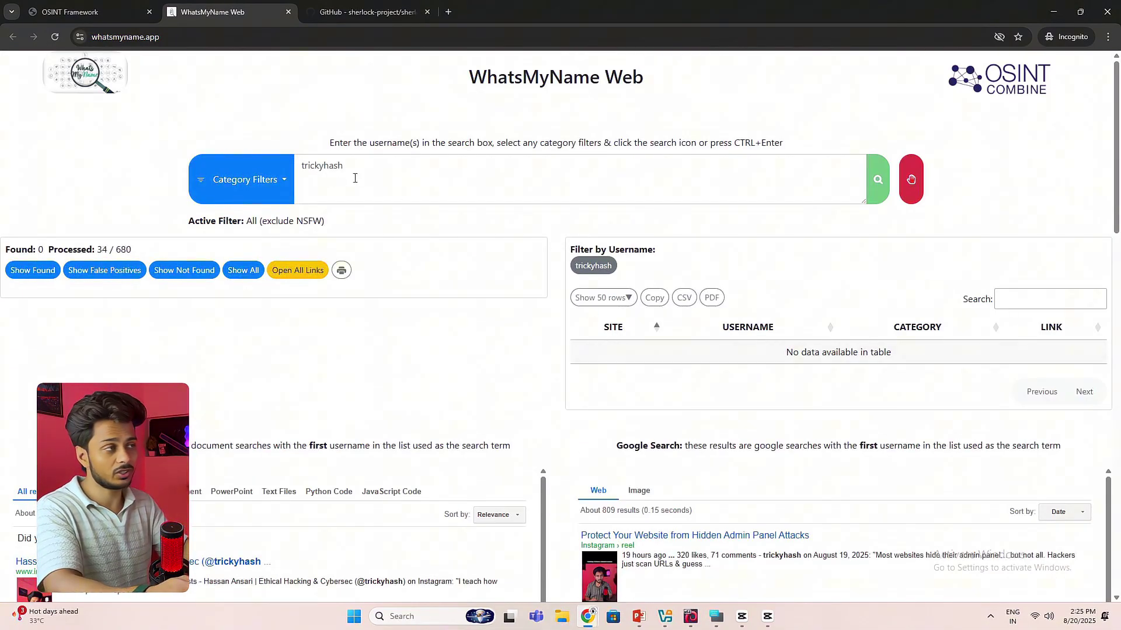
pyautogui.scroll(-5, 353, 175)
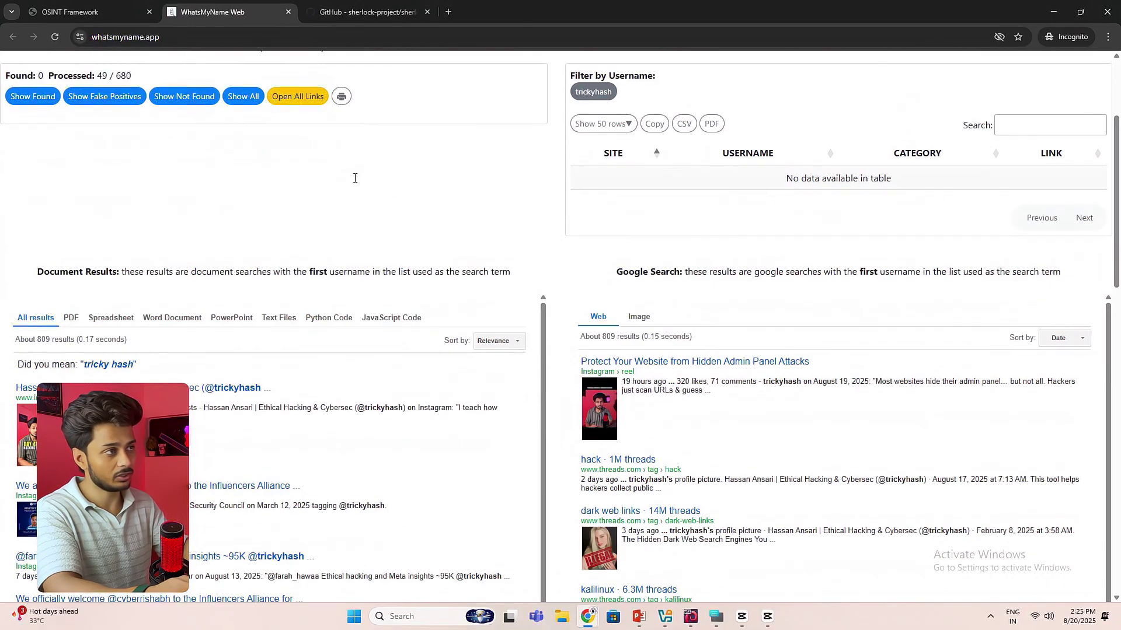
pyautogui.scroll(-3, 687, 286)
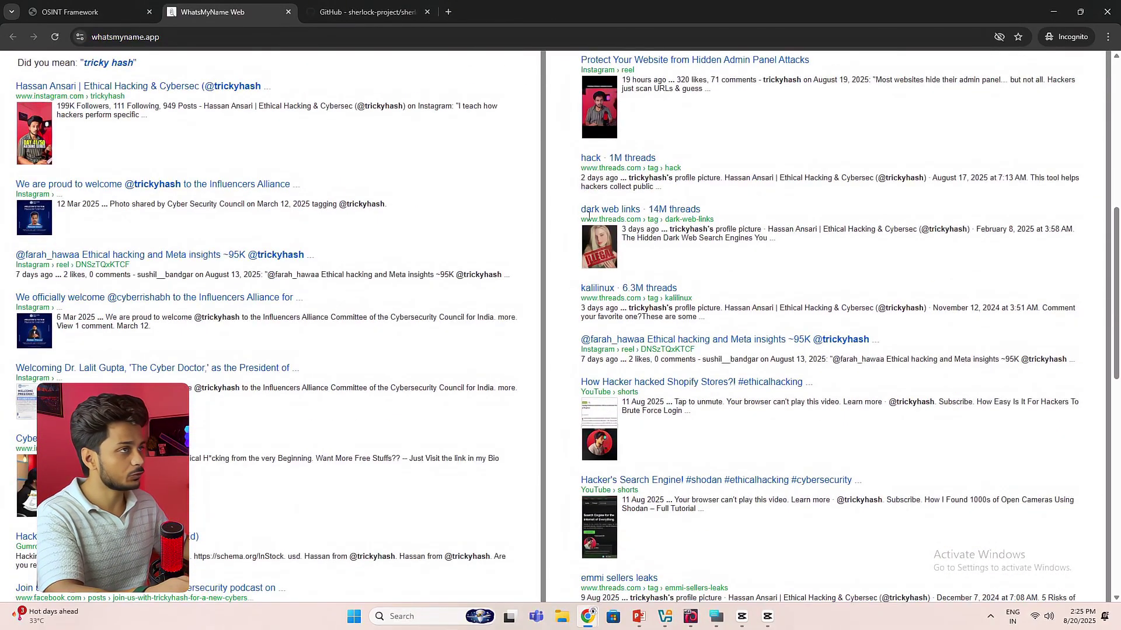
pyautogui.scroll(-1, 671, 255)
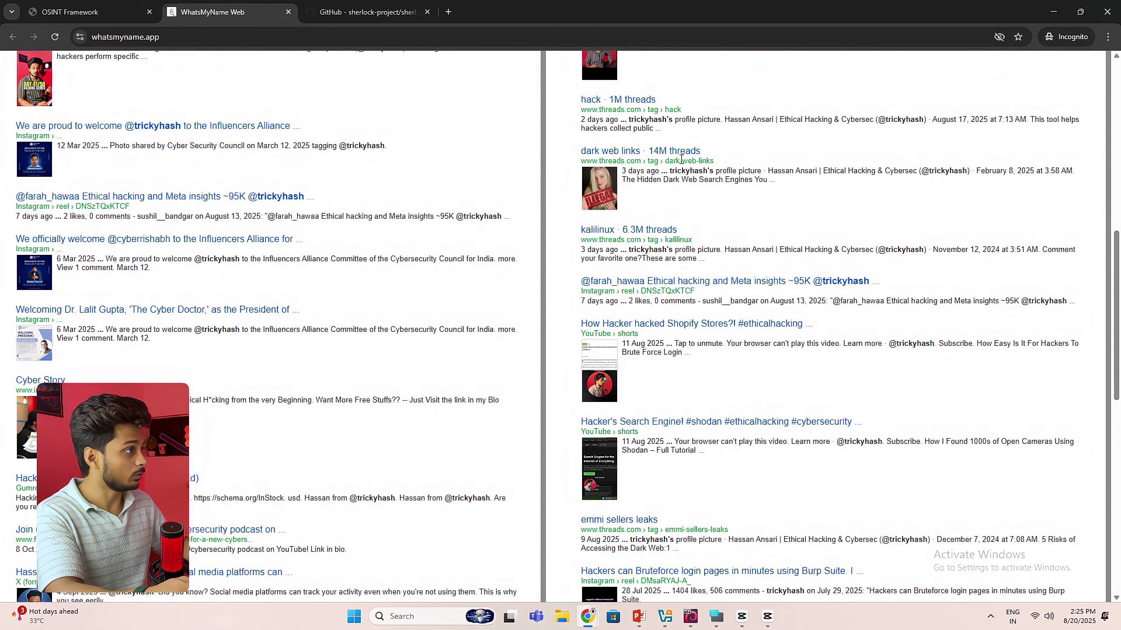
# Step: Open the 'dark web links' Threads tag and the Karbala Threads post in new tabs
pyautogui.click(624, 157)
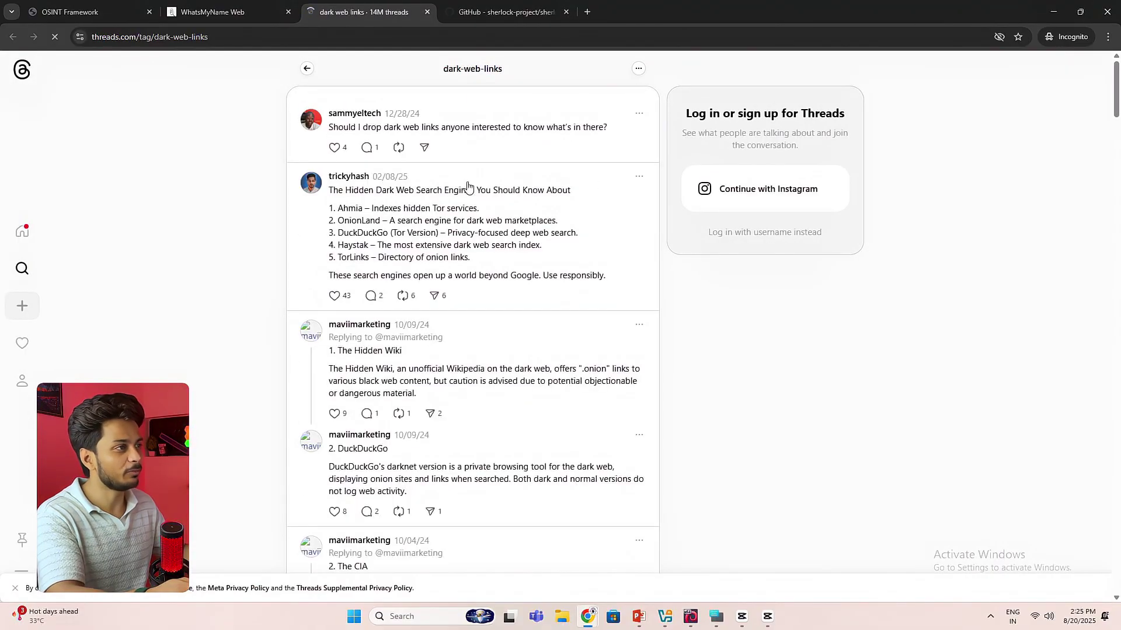
pyautogui.click(187, 6)
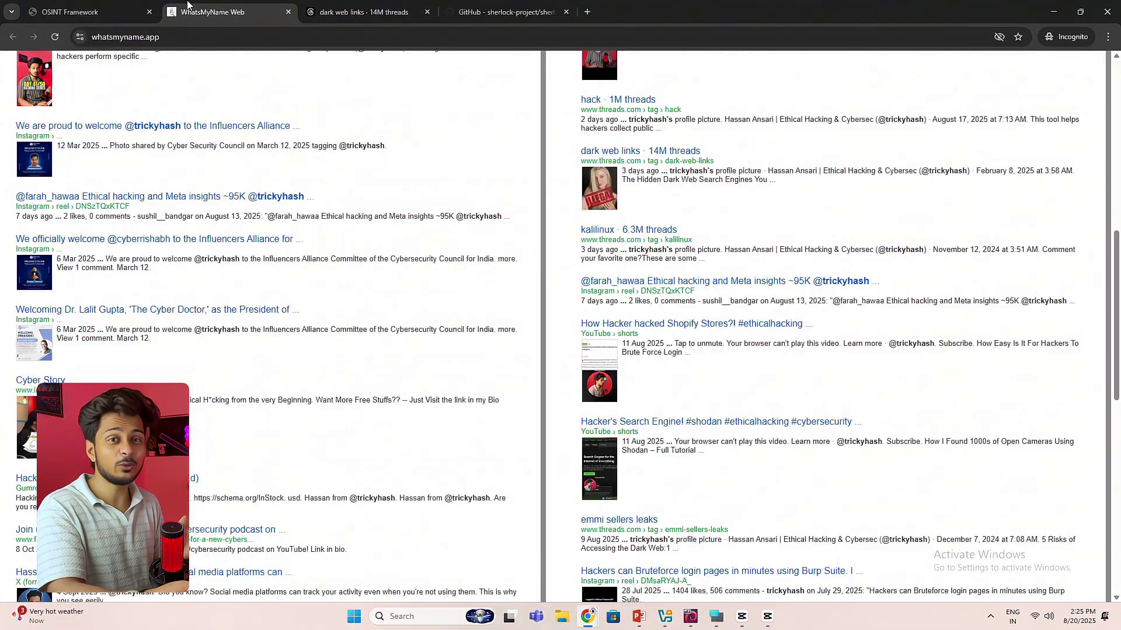
pyautogui.scroll(-5, 632, 237)
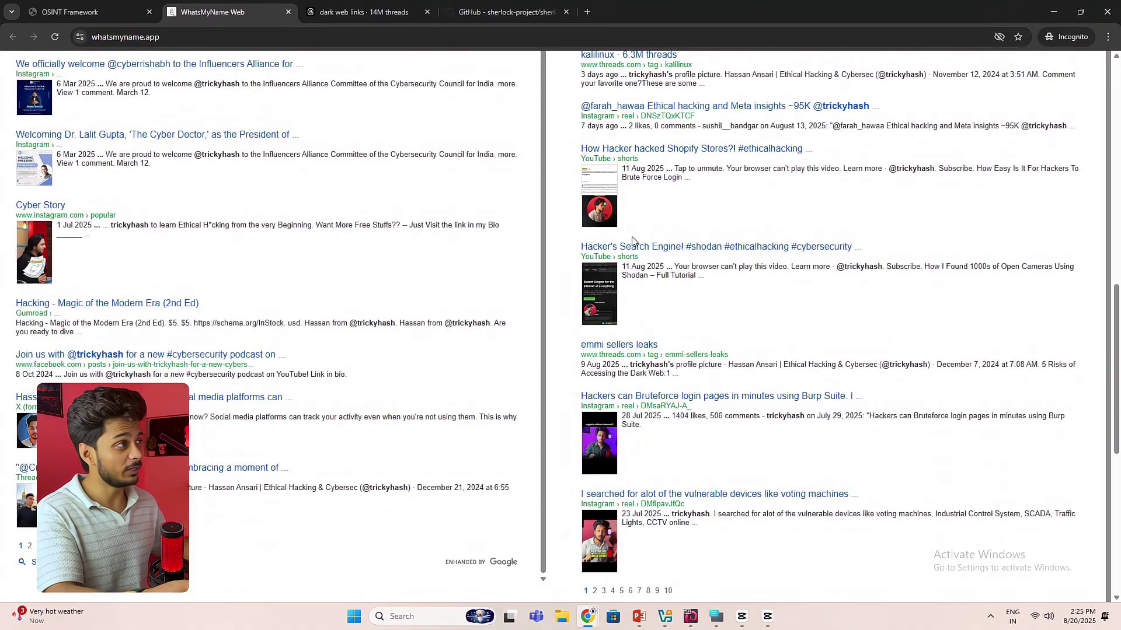
pyautogui.click(146, 351)
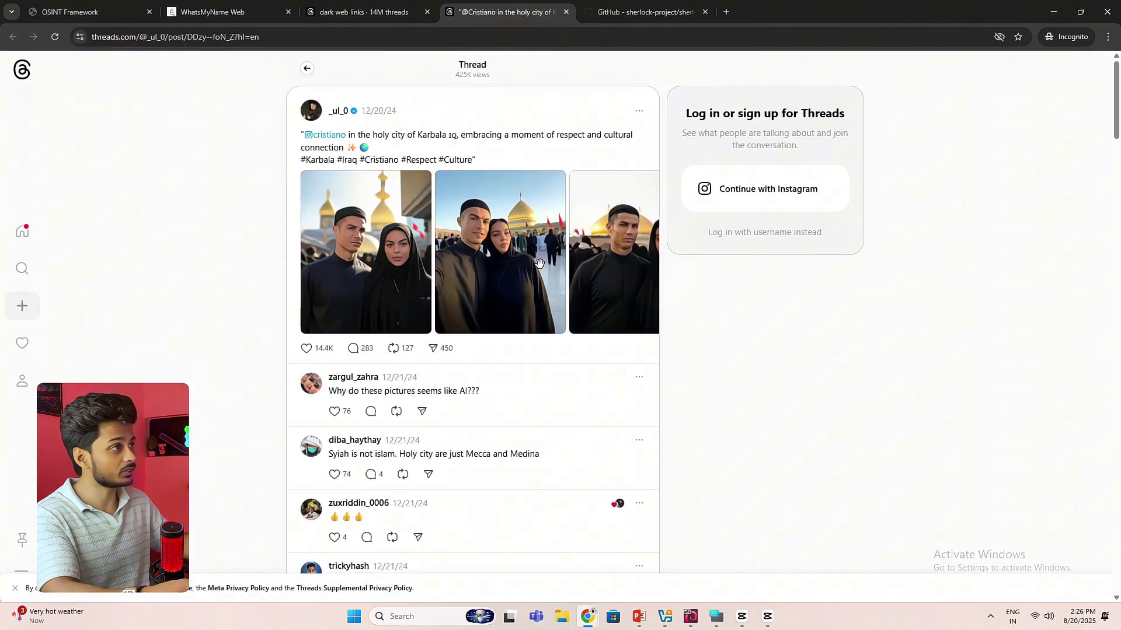
# Step: Load the next page of Google results
pyautogui.scroll(-1, 530, 311)
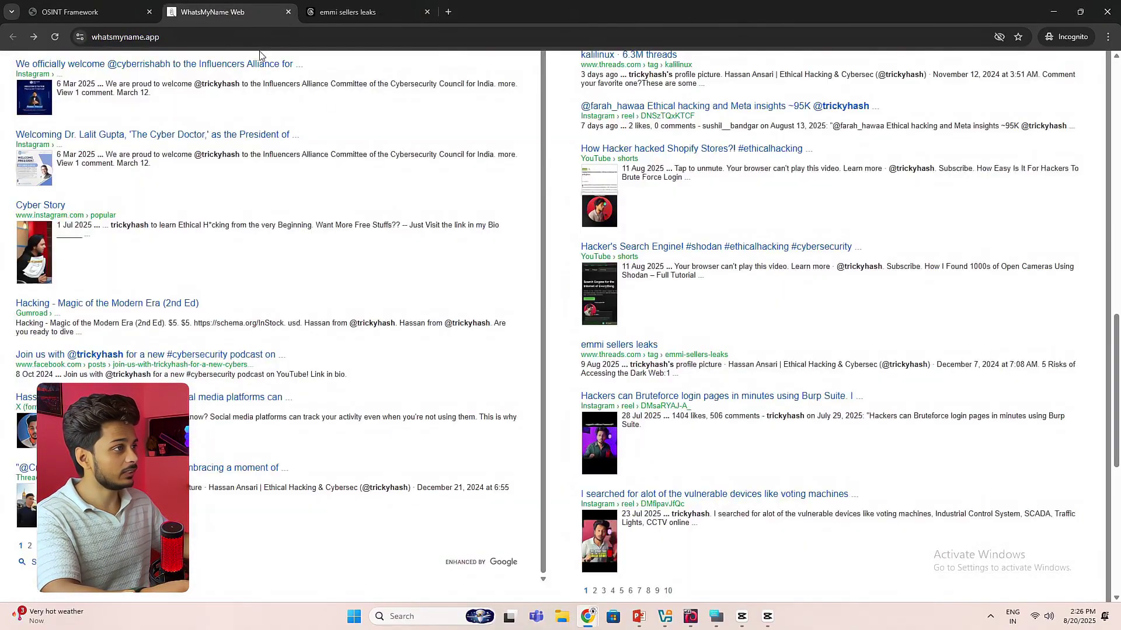
pyautogui.scroll(-5, 718, 378)
pyautogui.click(598, 357)
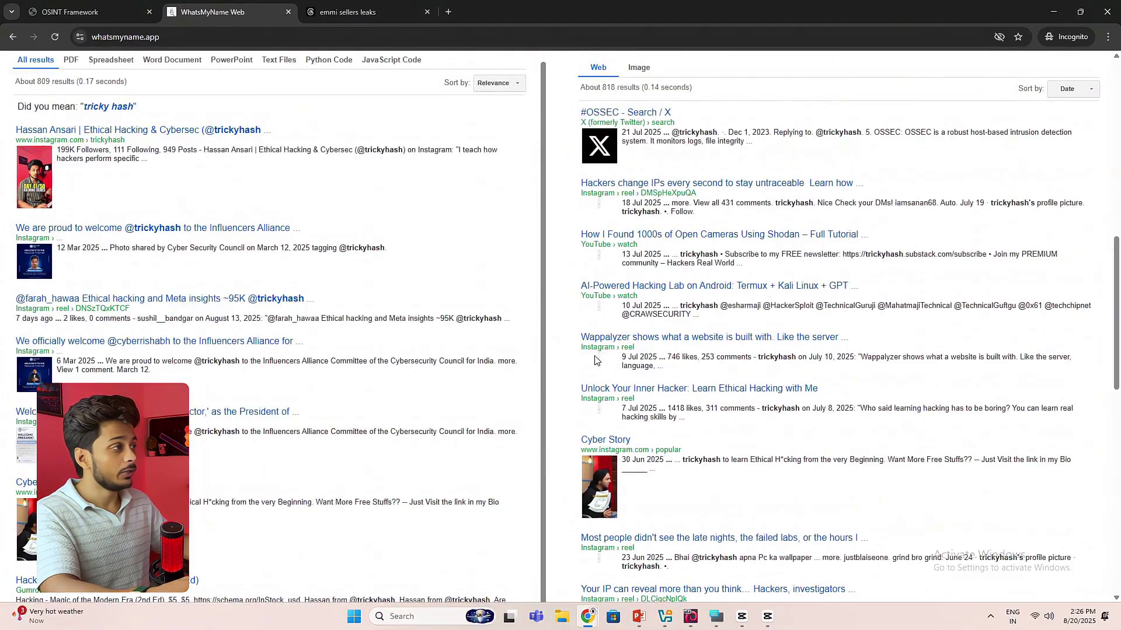
# Step: Open the Cyber Story Instagram result in a new tab and view it
pyautogui.scroll(-1, 650, 417)
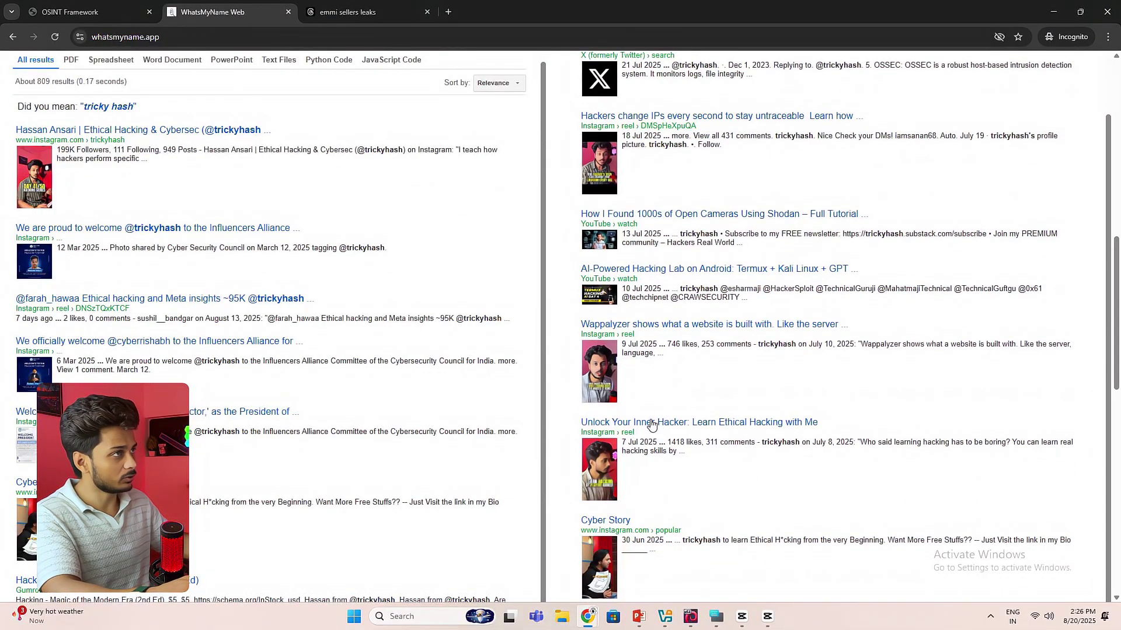
pyautogui.scroll(-5, 661, 340)
pyautogui.rightClick(592, 174)
pyautogui.press('Escape')
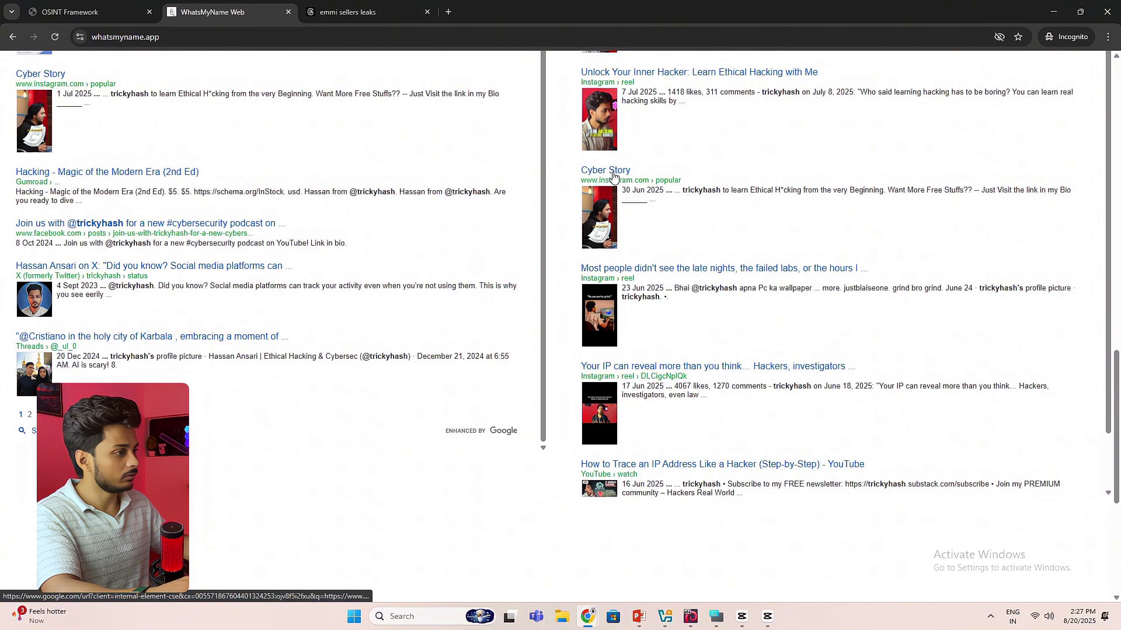
pyautogui.rightClick(607, 174)
pyautogui.click(696, 156)
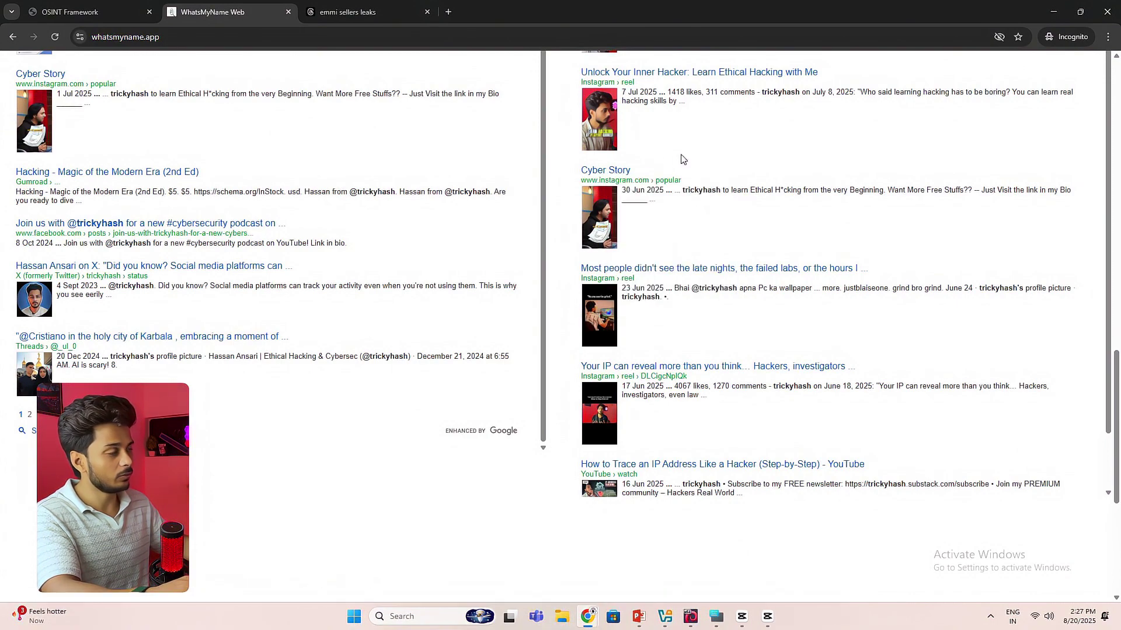
pyautogui.rightClick(621, 173)
pyautogui.click(660, 184)
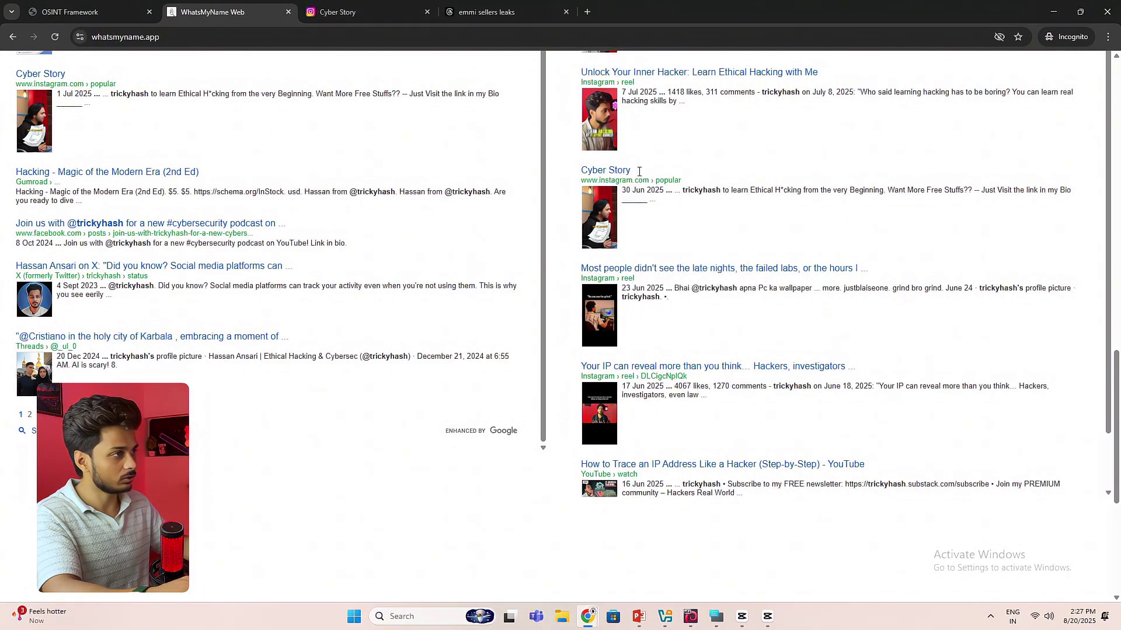
pyautogui.click(348, 22)
# Step: Scroll the Cyber Story reel grid, then return to the WhatsMyName Web results
pyautogui.scroll(-8, 461, 190)
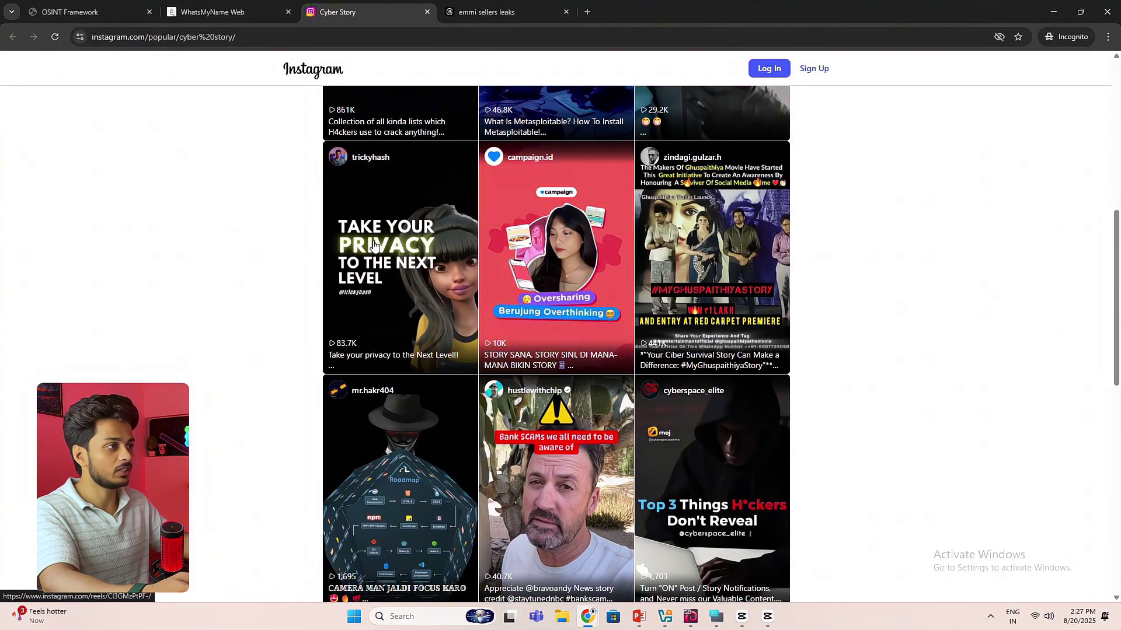
pyautogui.hotkey('ctrl', 'shift', 'Tab')
pyautogui.scroll(10, 640, 259)
pyautogui.moveTo(744, 337); pyautogui.dragTo(934, 338)
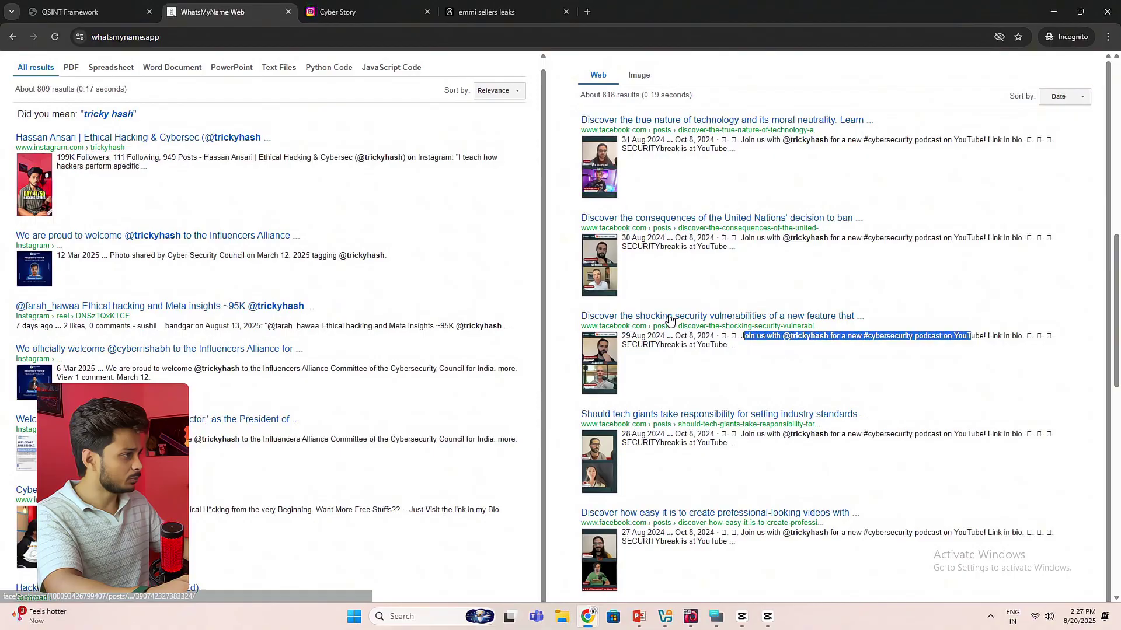
# Step: Highlight the TikTok snippet about Holehe, then return to the table of 9 found trickyhash accounts
pyautogui.scroll(-10, 646, 231)
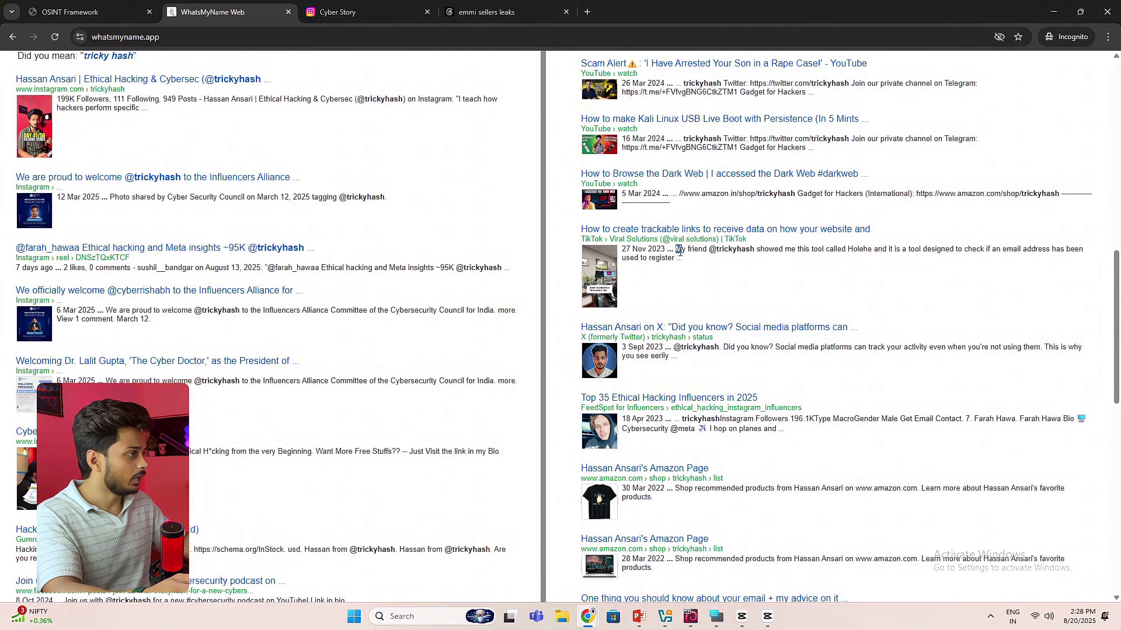
pyautogui.moveTo(677, 250); pyautogui.dragTo(971, 259)
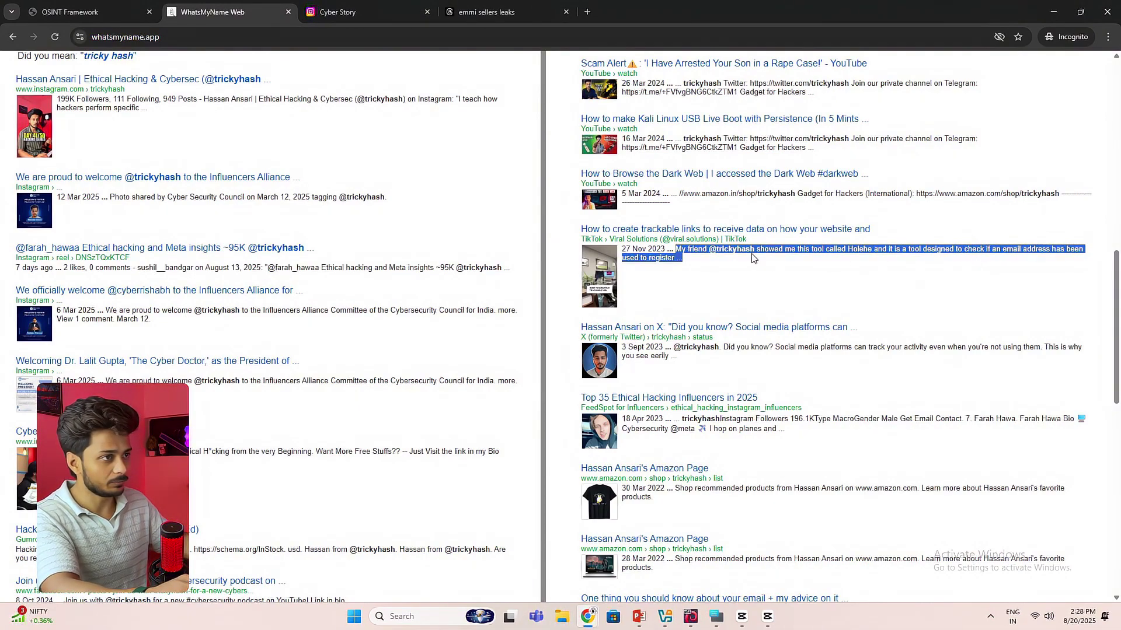
pyautogui.scroll(12, 428, 205)
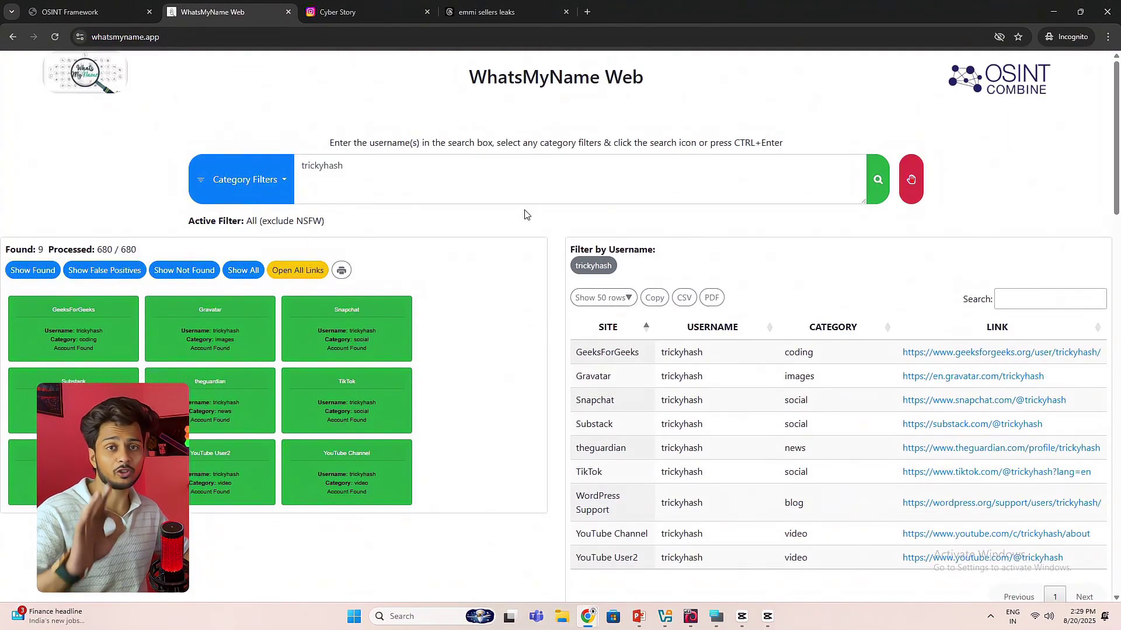
pyautogui.scroll(-1, 524, 214)
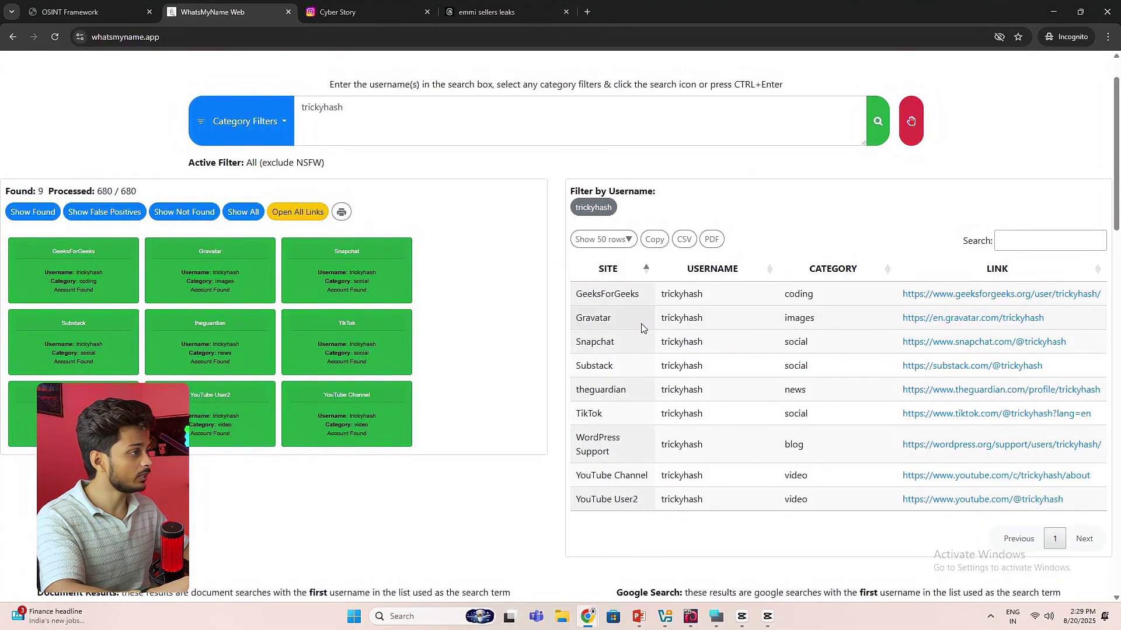